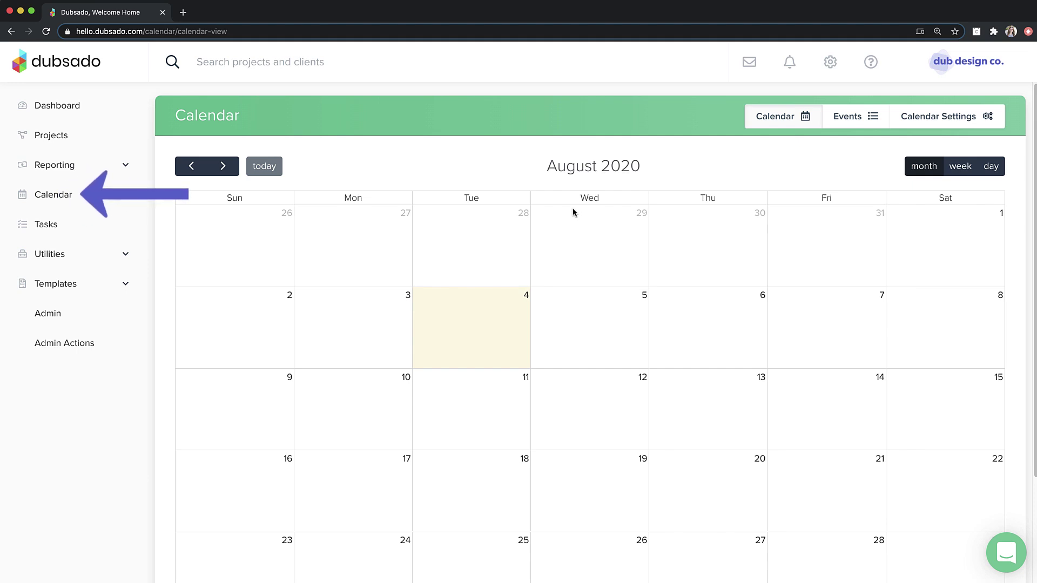
Go from Calendar Settings through the Settings gear to the Integrations page.
click(961, 121)
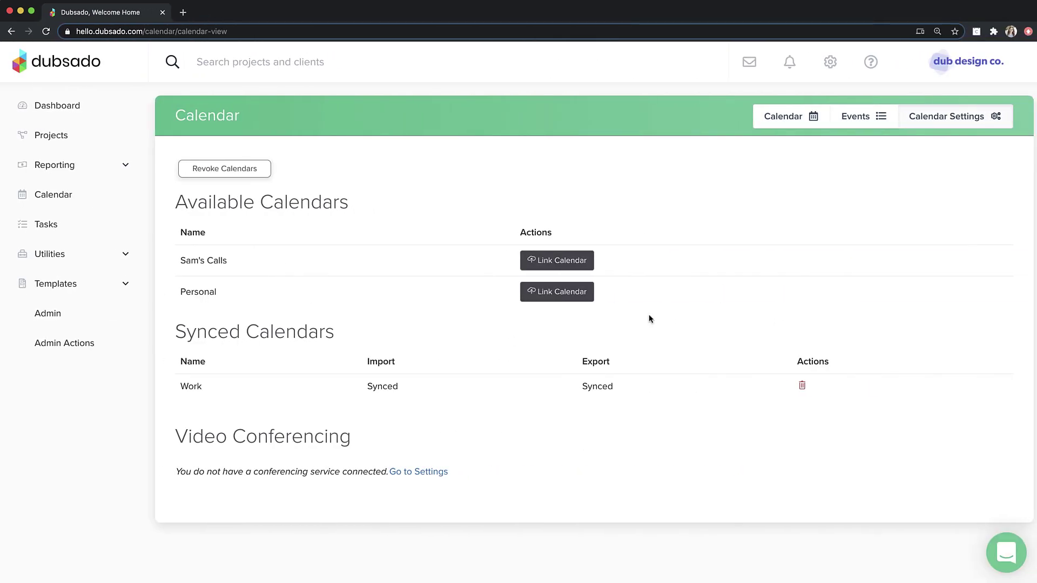
click(832, 65)
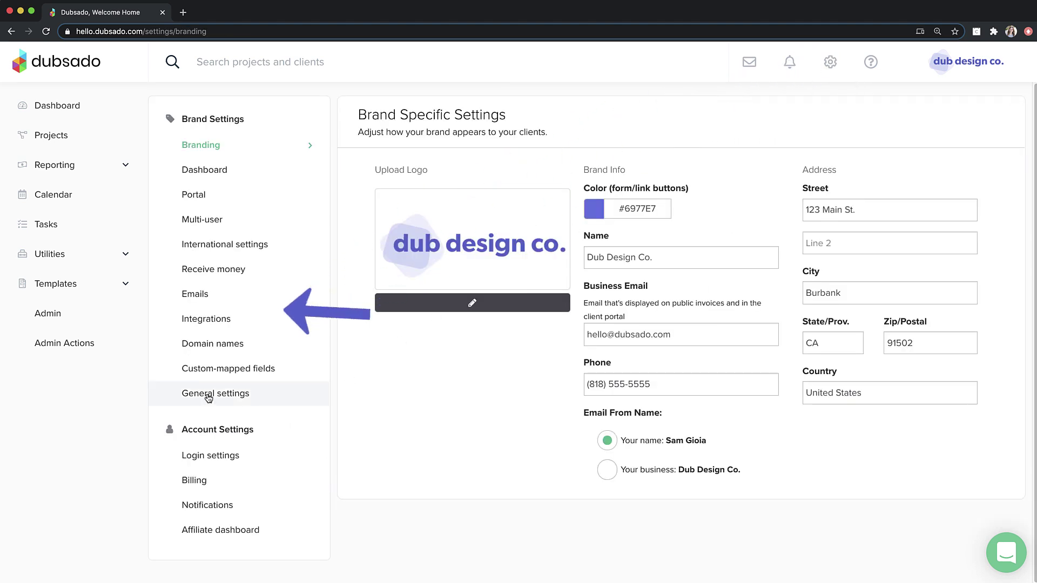
click(194, 321)
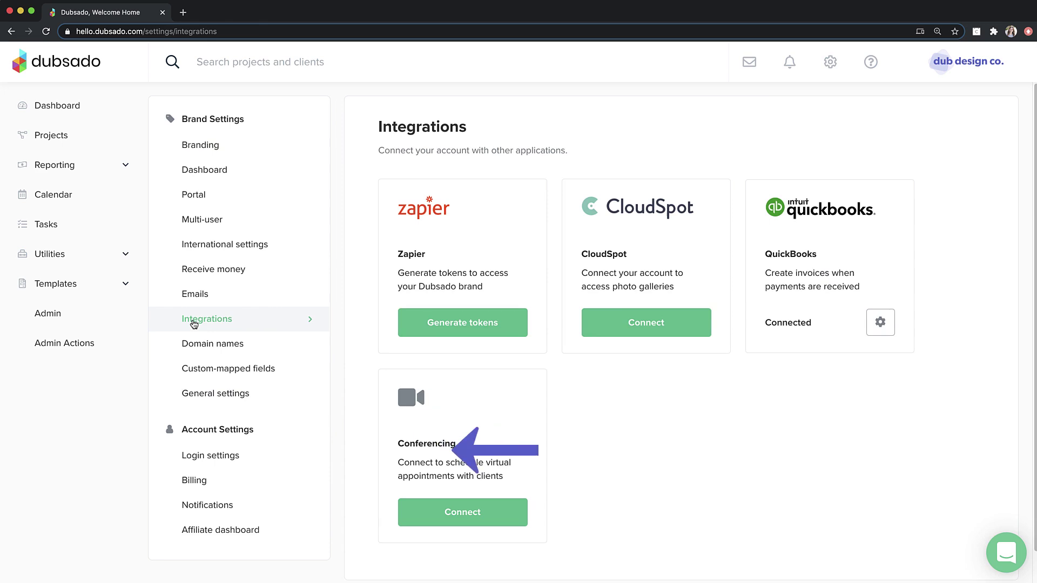
Connect Conferencing, enable it with the Work calendar as default, and finish setup.
click(499, 518)
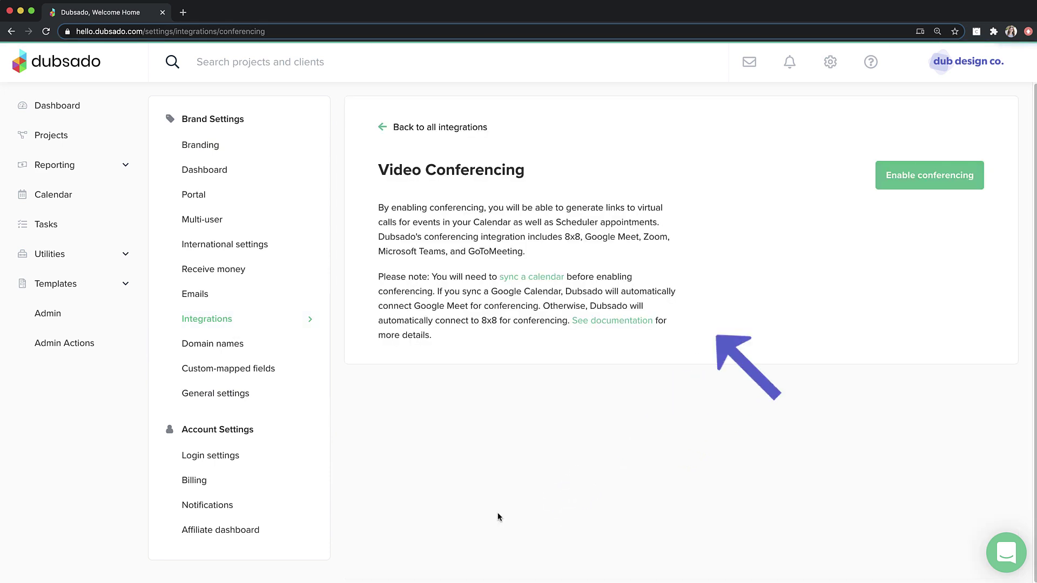
click(921, 183)
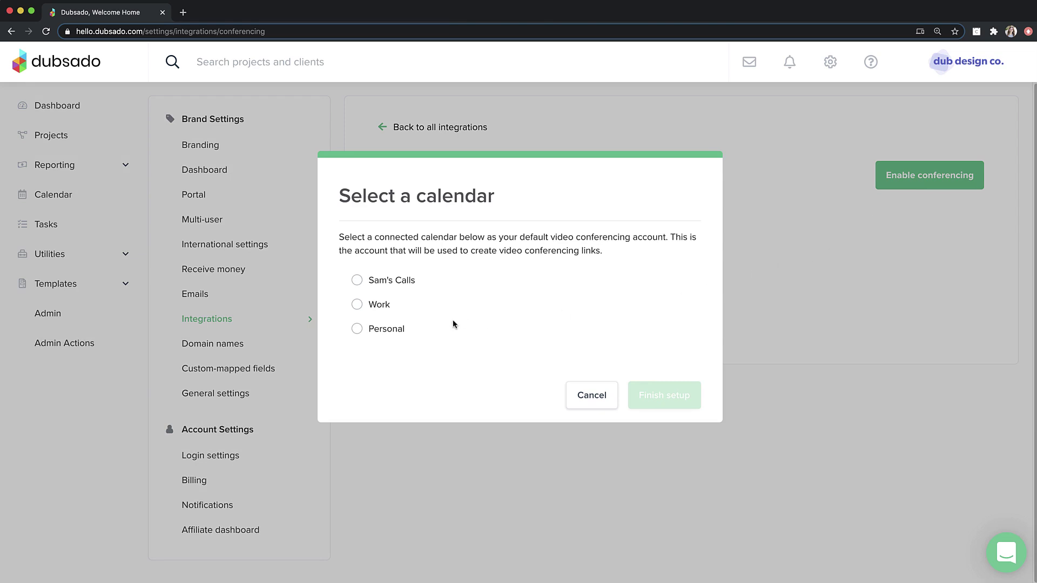
click(358, 306)
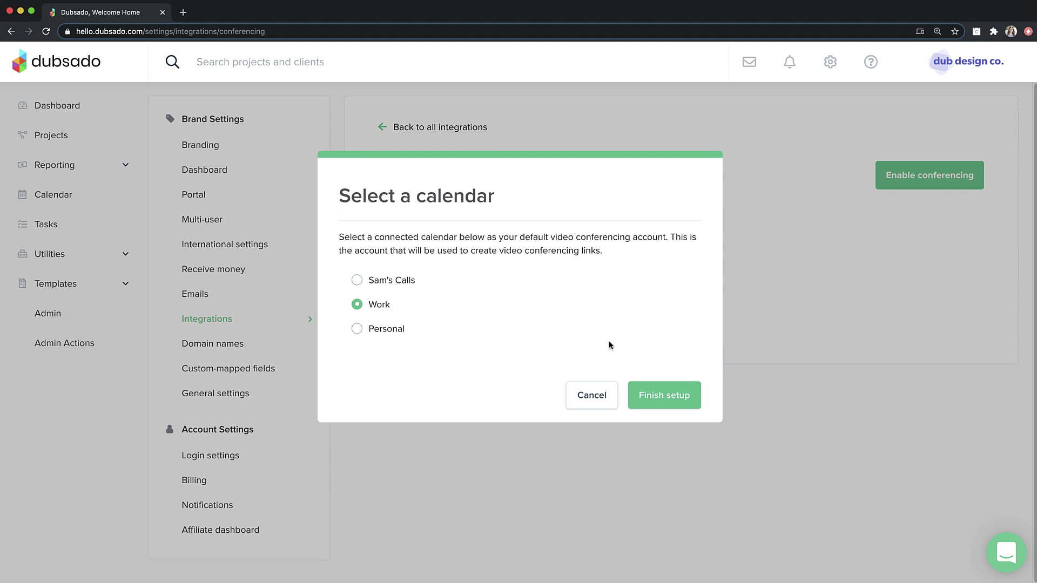
click(684, 397)
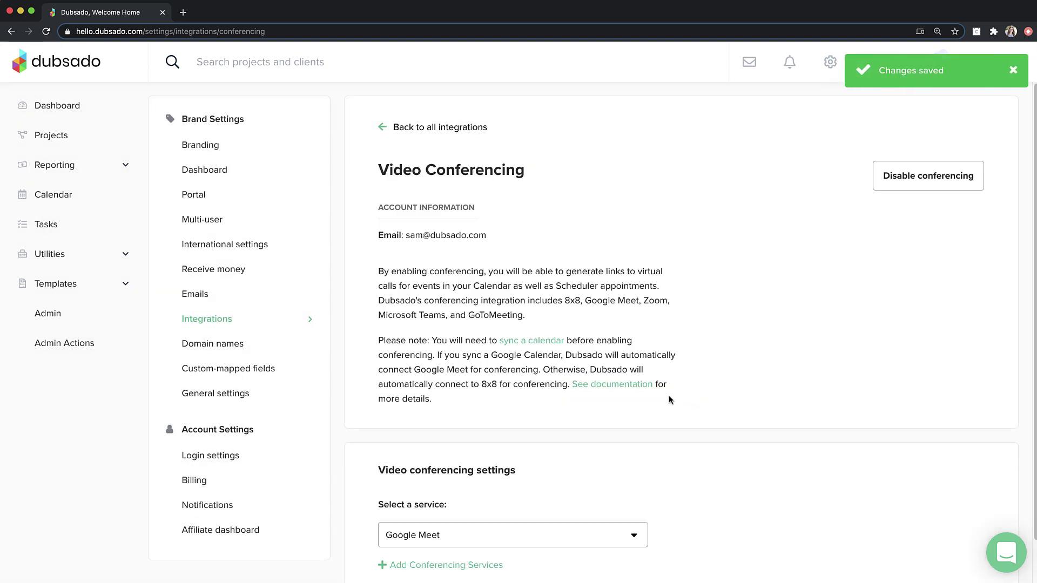
scroll(562, 500, down, 1)
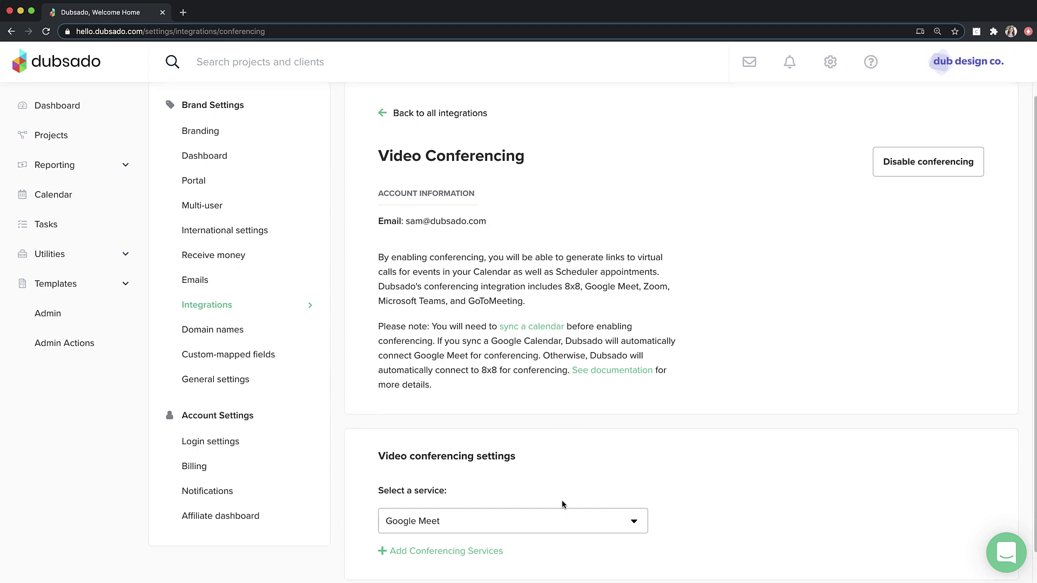
scroll(562, 500, down, 3)
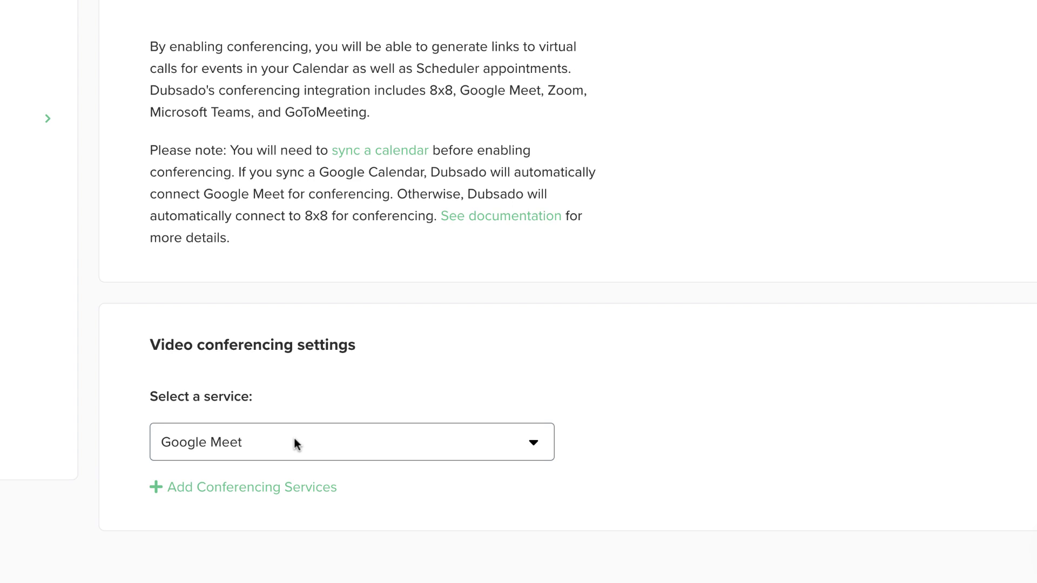
click(295, 439)
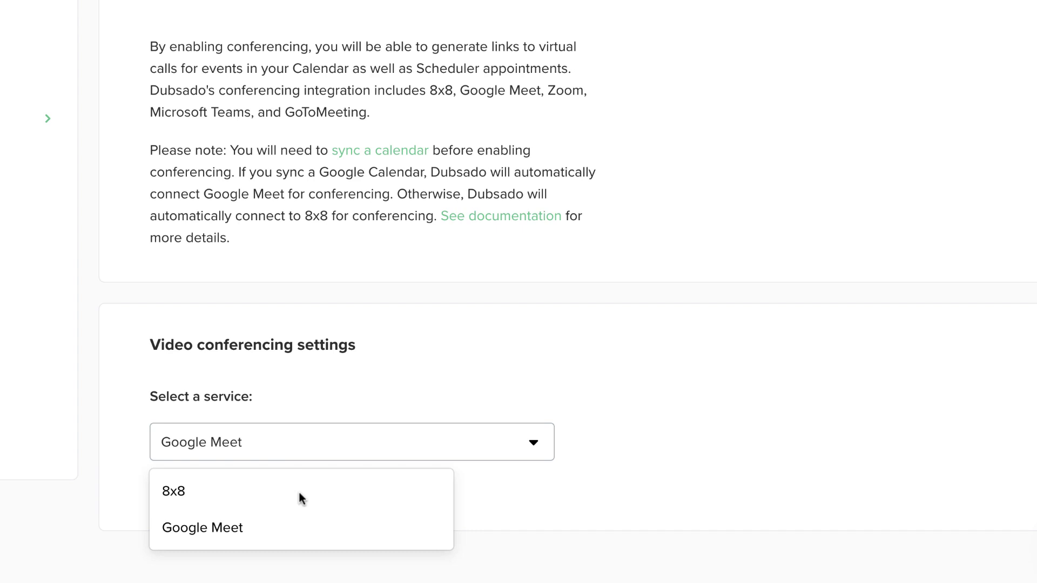
click(324, 398)
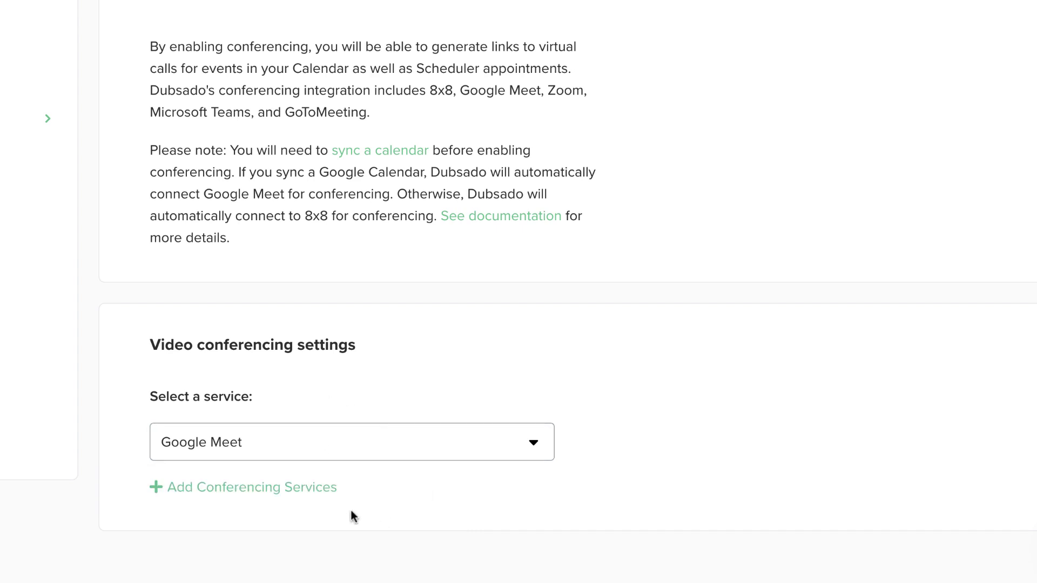
Choose Add Conferencing Services and continue past the Hold up dialog to Cronofy.
click(275, 493)
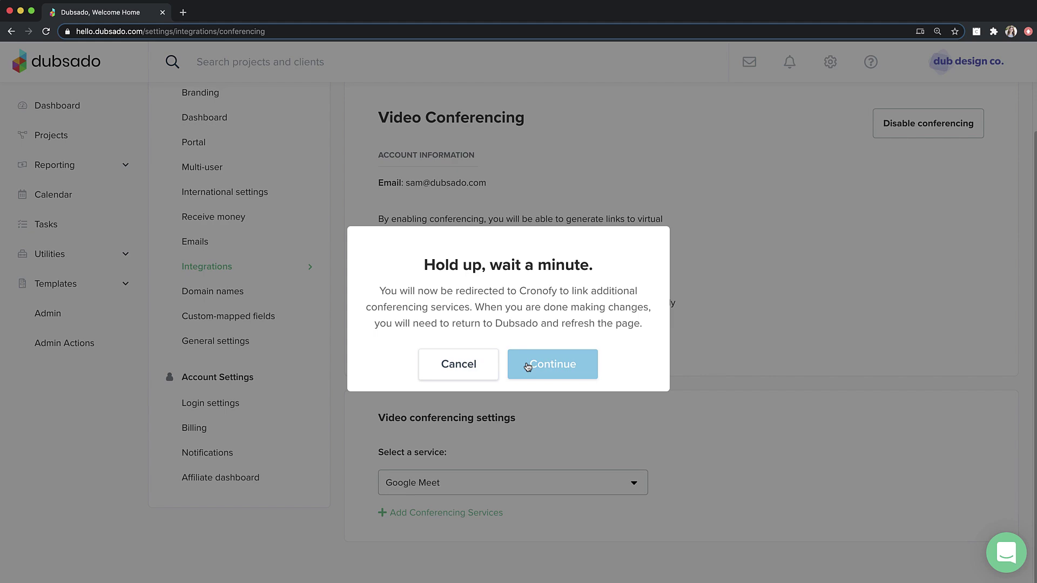
click(528, 367)
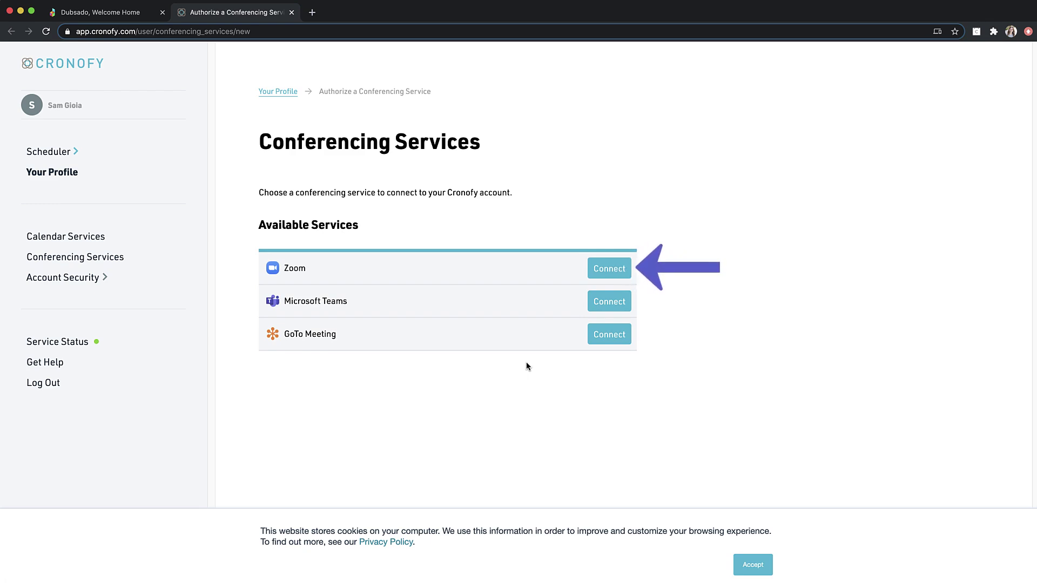
Connect a Zoom account in Cronofy, then close the Cronofy tab.
click(616, 269)
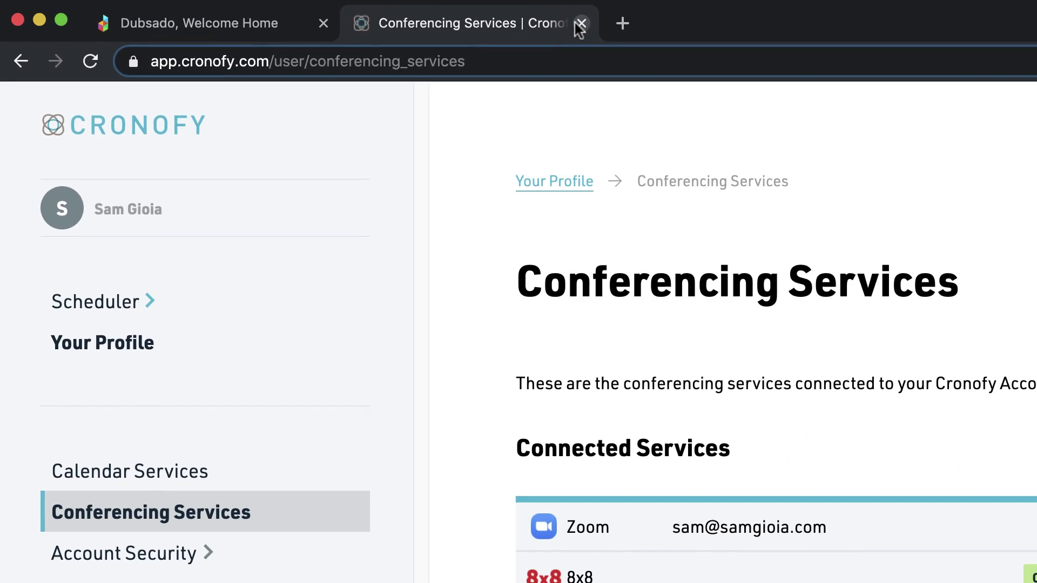
click(581, 24)
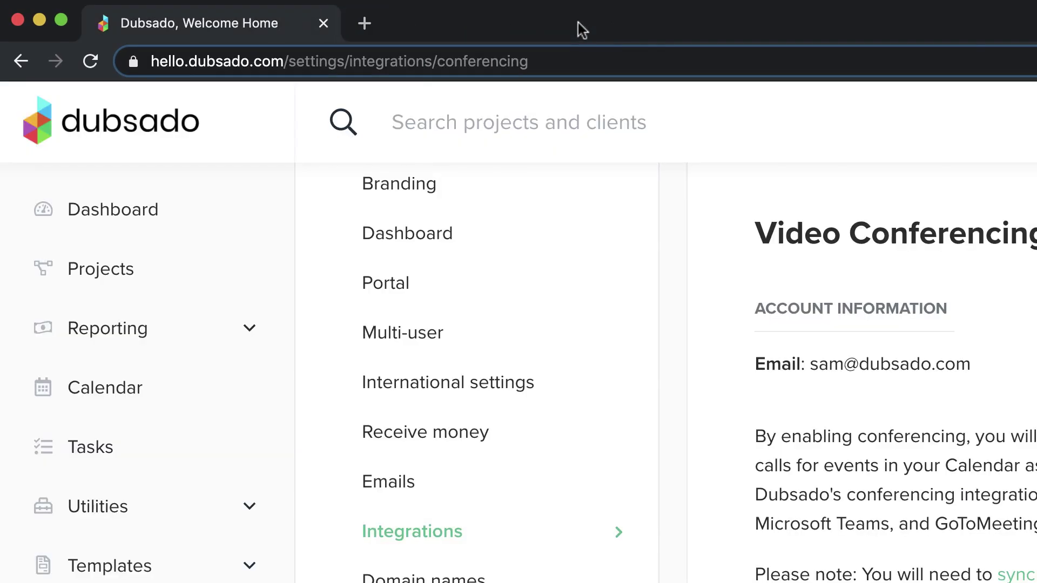
Reload the conferencing settings and select Zoom as the conferencing service.
click(89, 62)
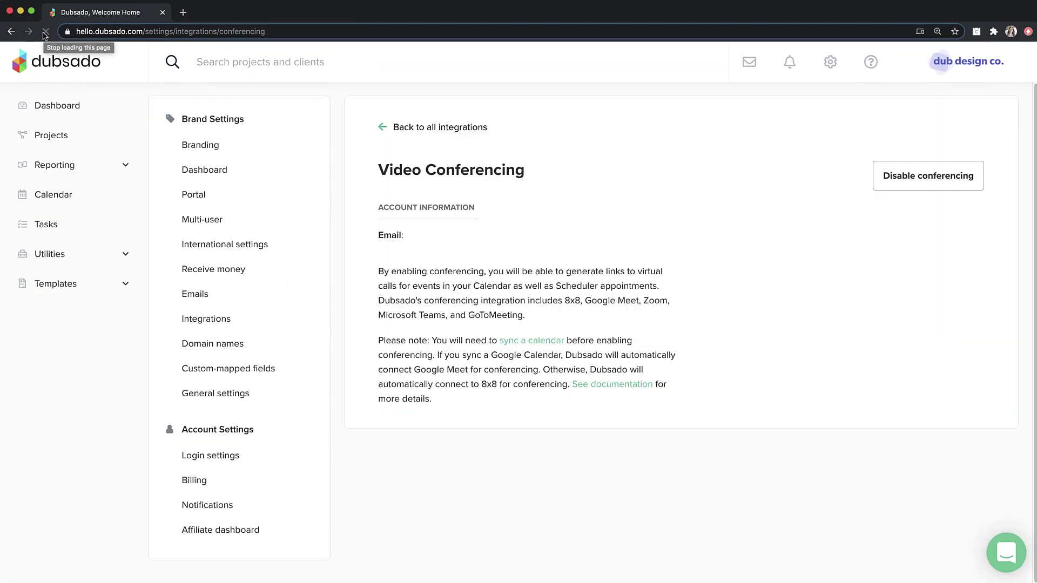
scroll(567, 535, down, 2)
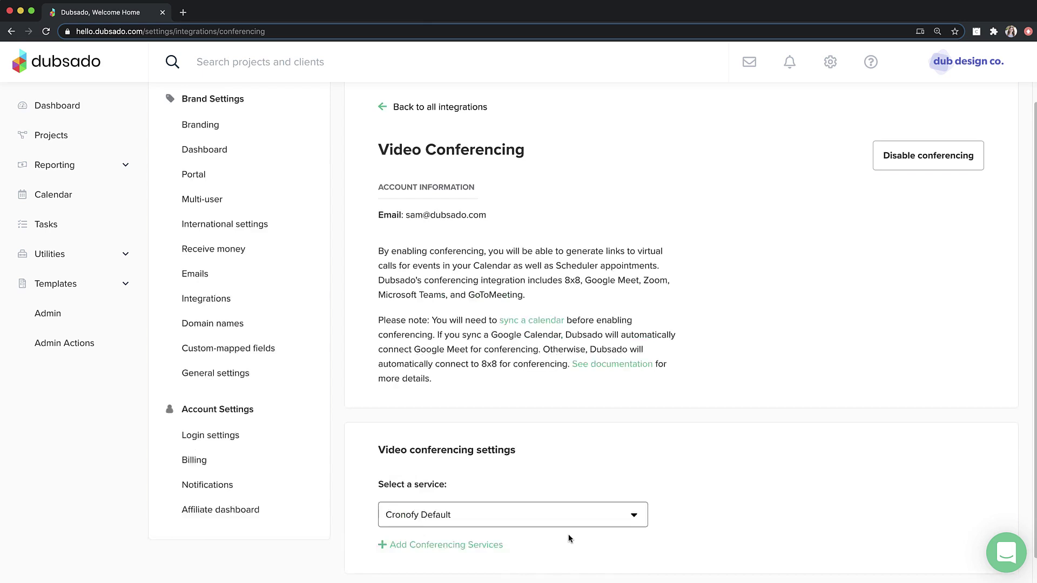
click(543, 492)
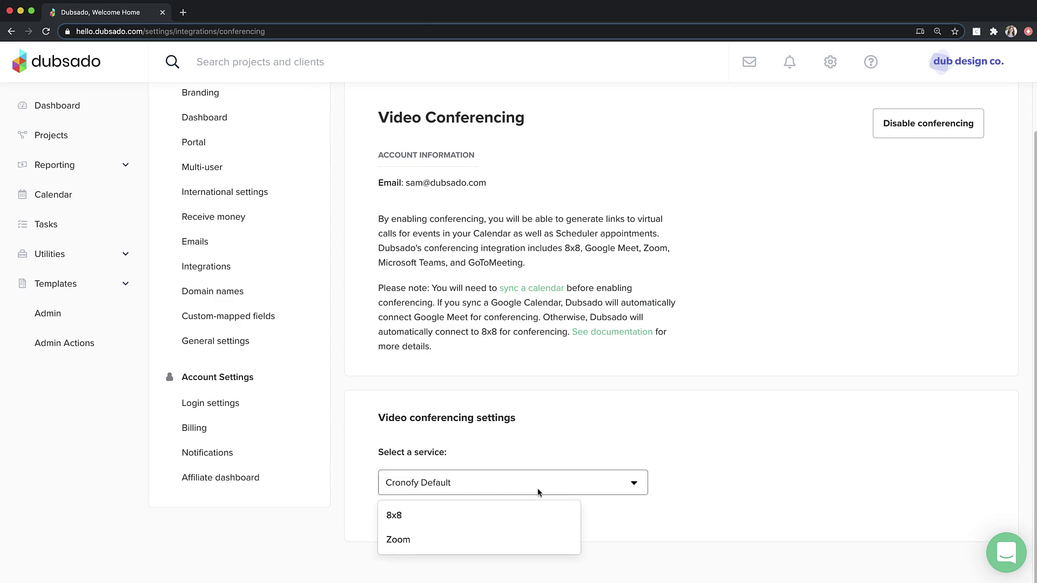
click(396, 541)
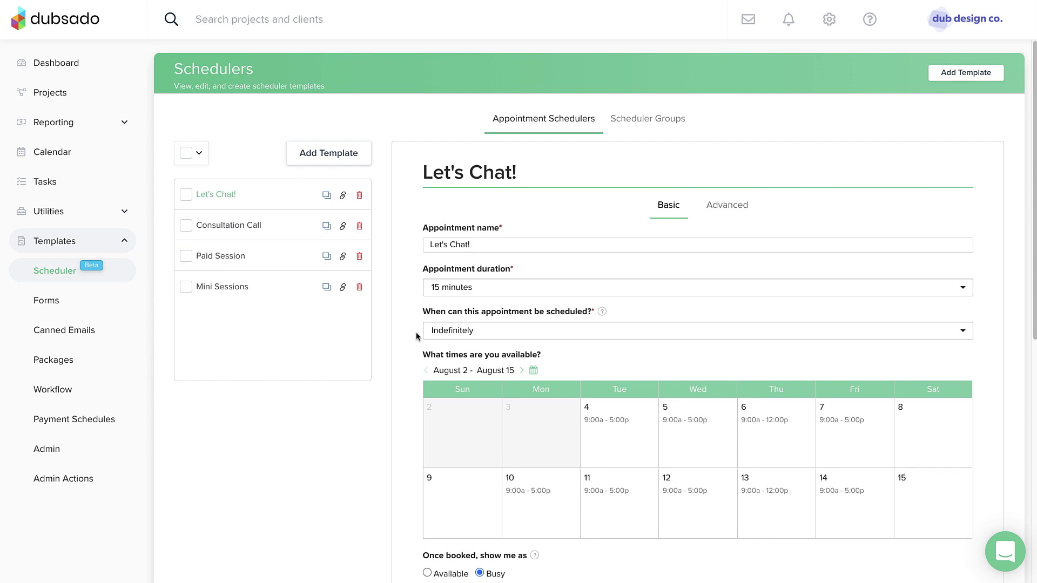
Tick Add video conferencing on the Let's Chat! scheduler and save the template.
scroll(413, 420, down, 5)
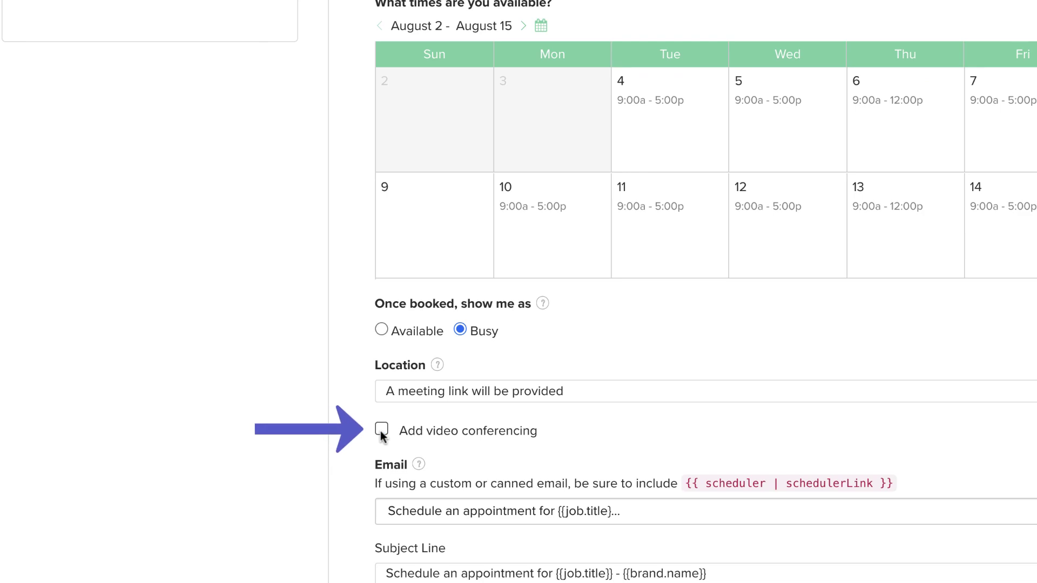
click(382, 432)
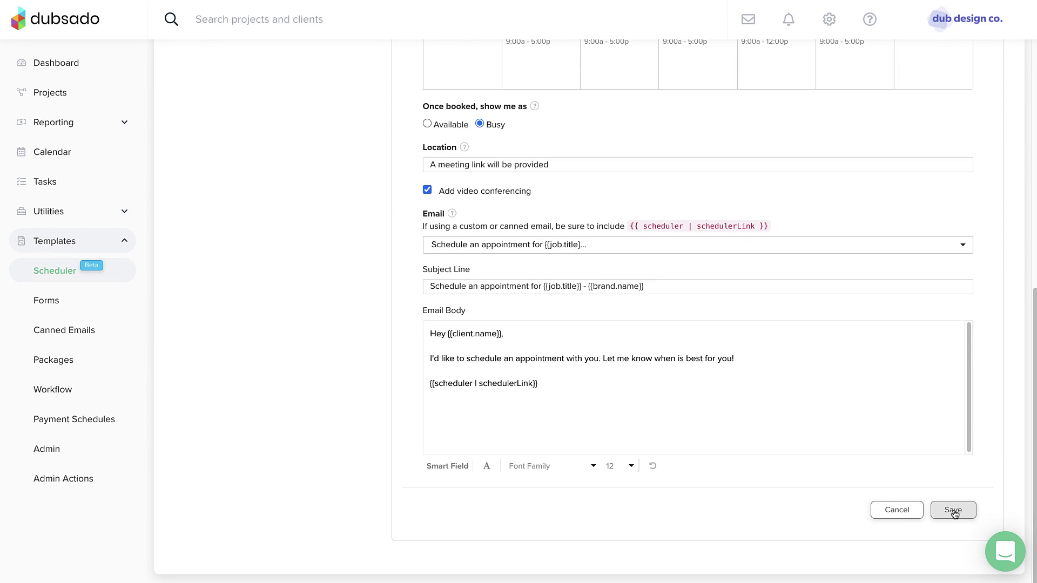
click(954, 511)
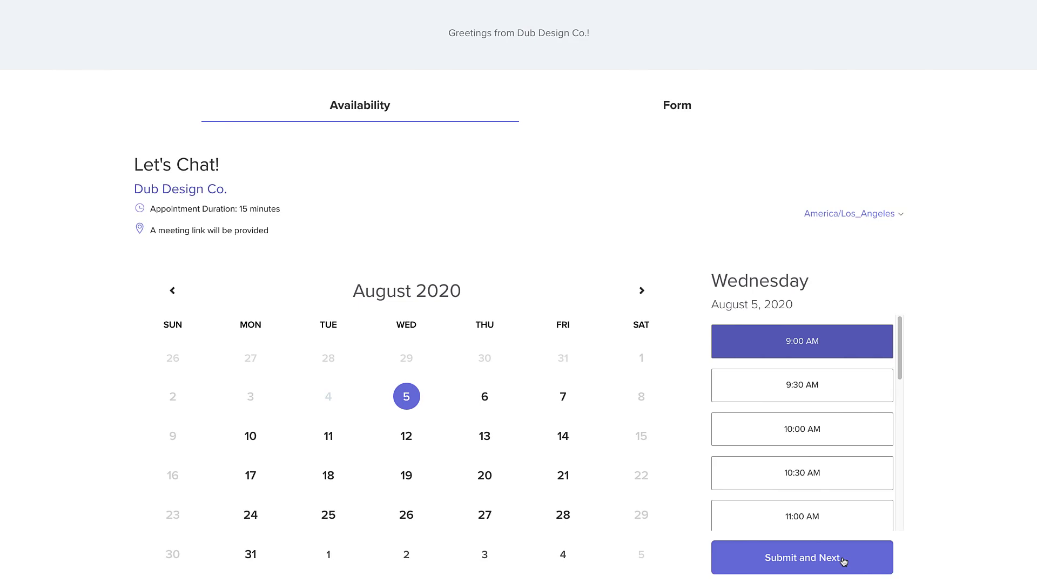
Book the August 5, 2020 Let's Chat! slot, filling in the client's details and submitting.
click(844, 562)
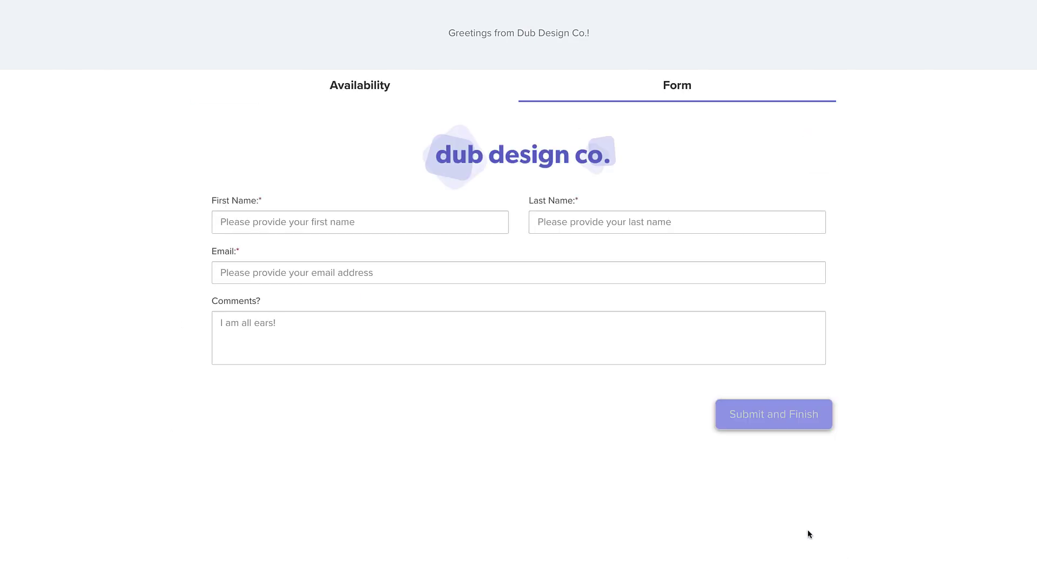
click(431, 218)
text(Sam)
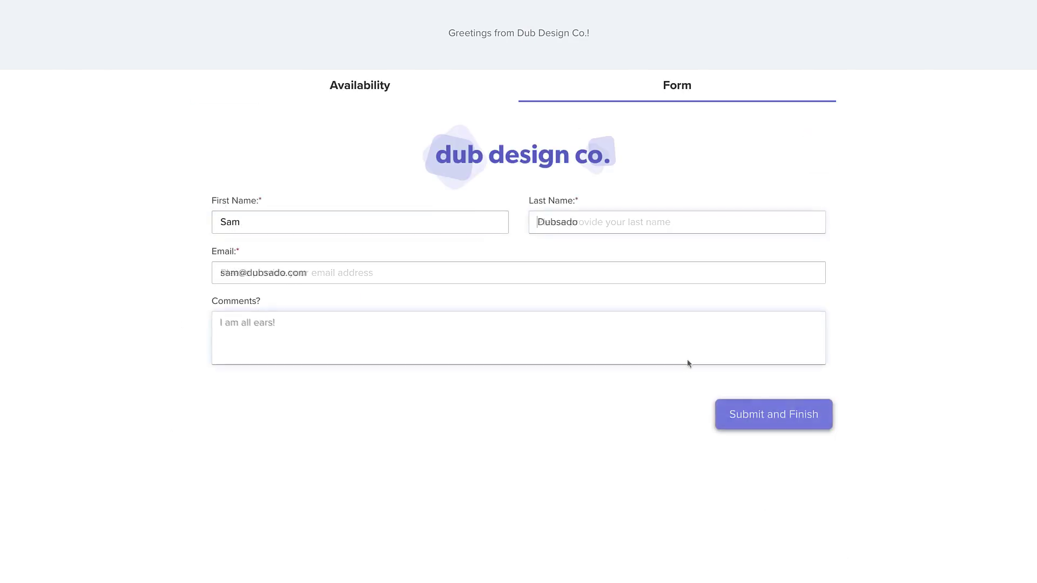
click(804, 417)
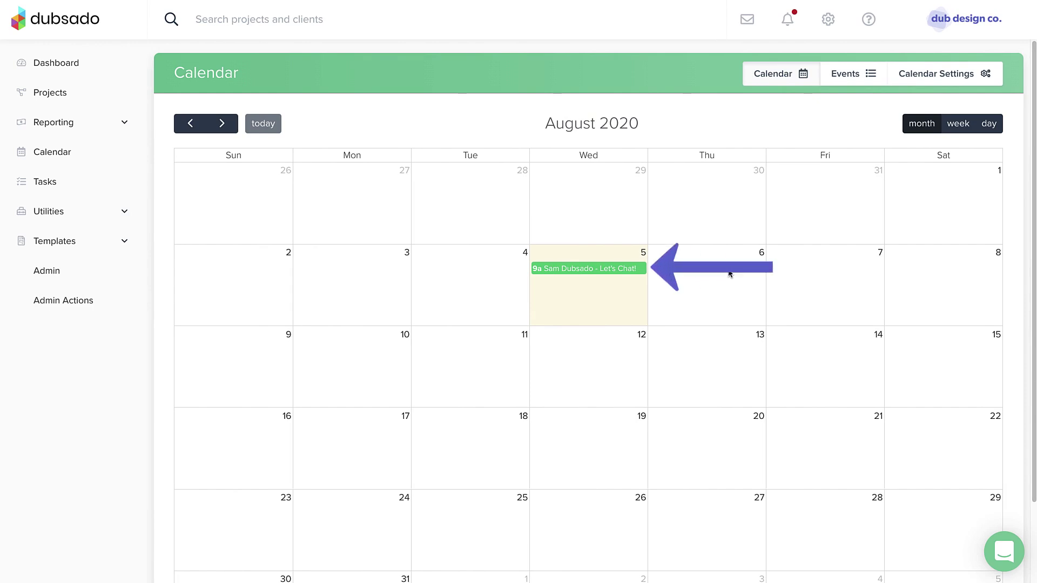
Open the booked August 5 Let's Chat! appointment from the calendar.
click(618, 269)
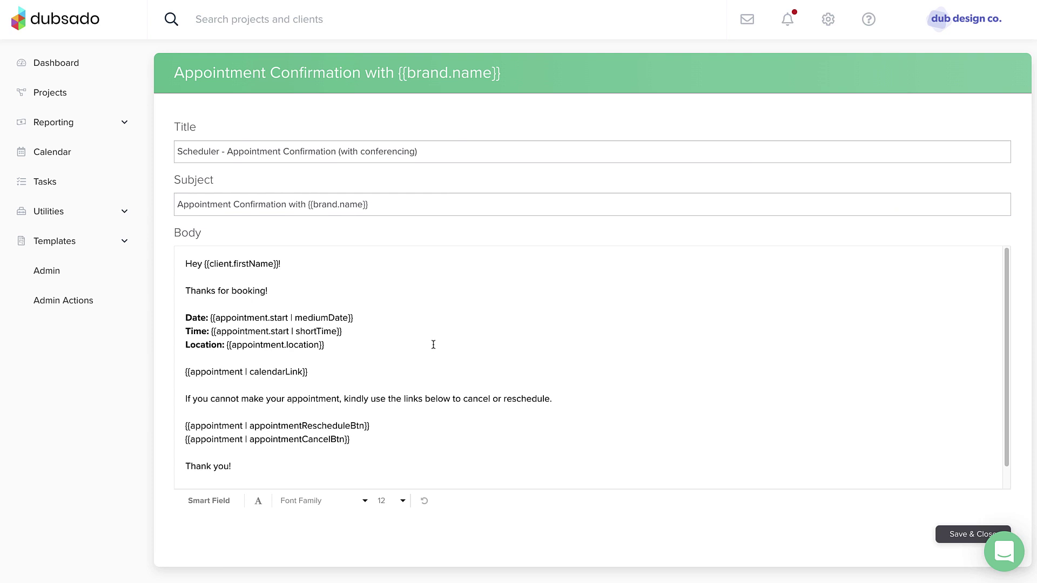
Relabel 'Location' as 'Link to join' and swap {{appointment.location}} for the Appointment Conferencing Link smart field.
double_click(204, 346)
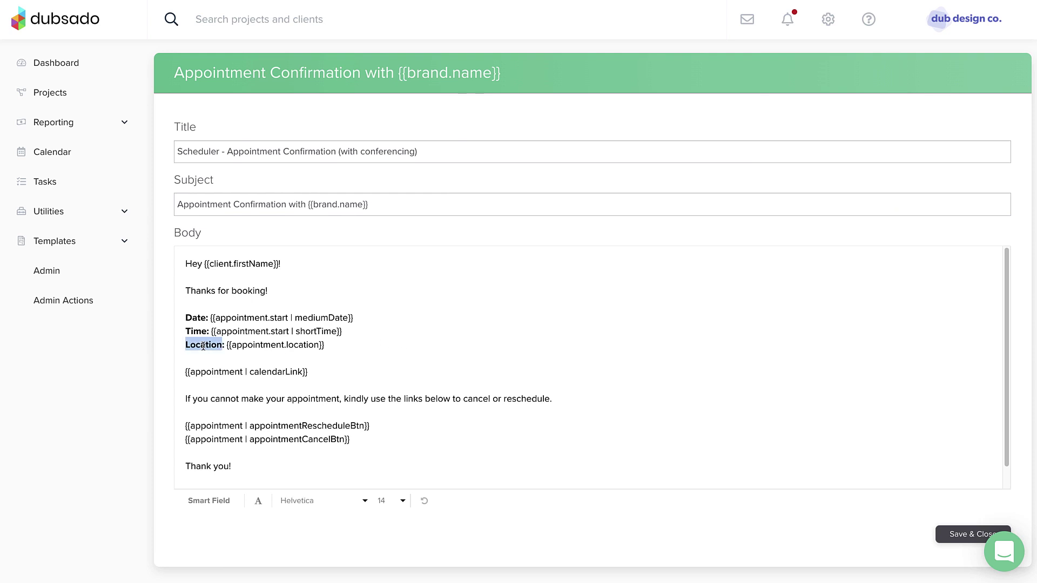
text(Link to join)
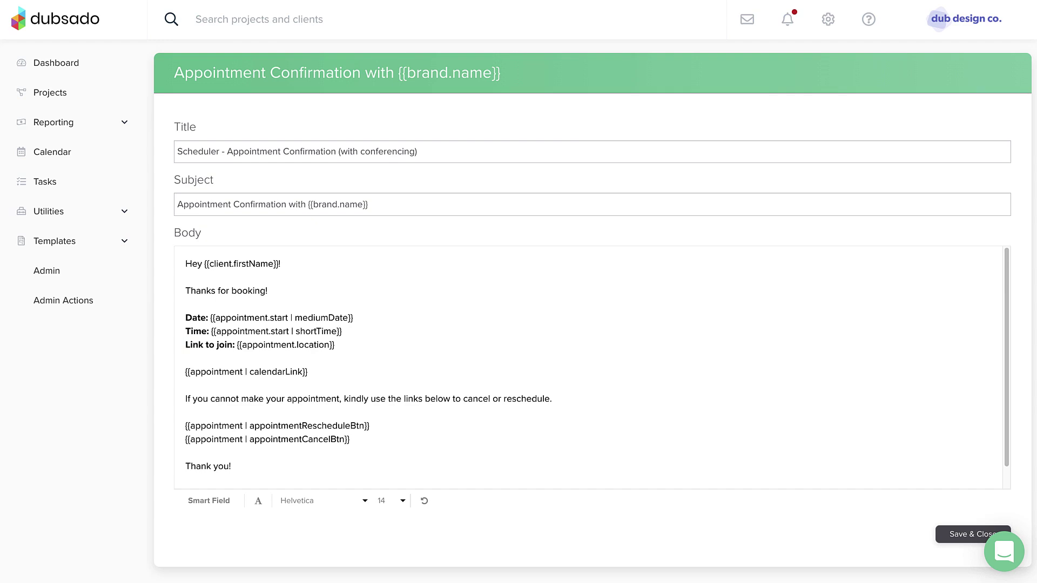
click(296, 344)
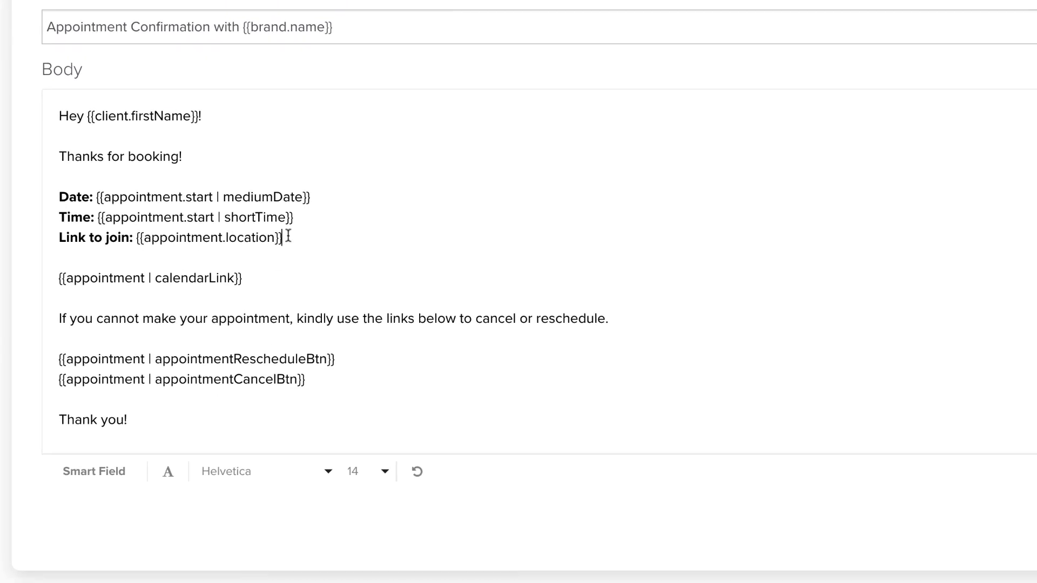
drag(289, 236, 141, 243)
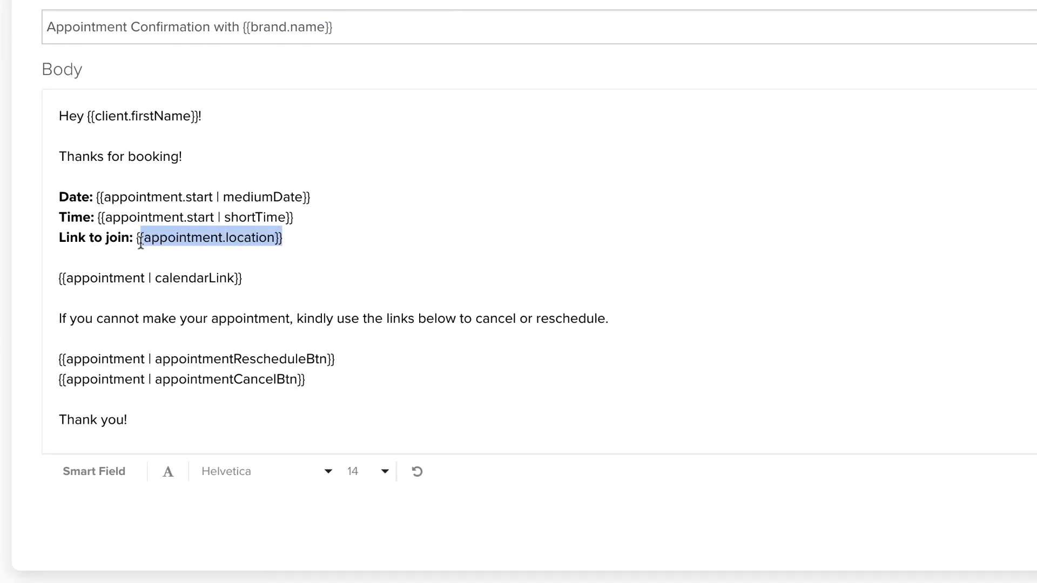
click(120, 481)
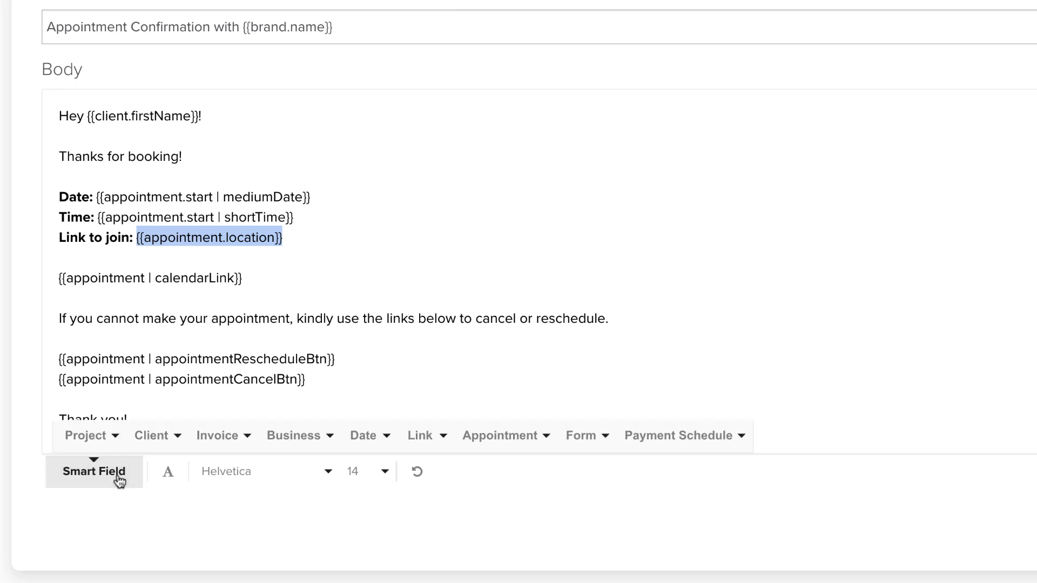
click(507, 438)
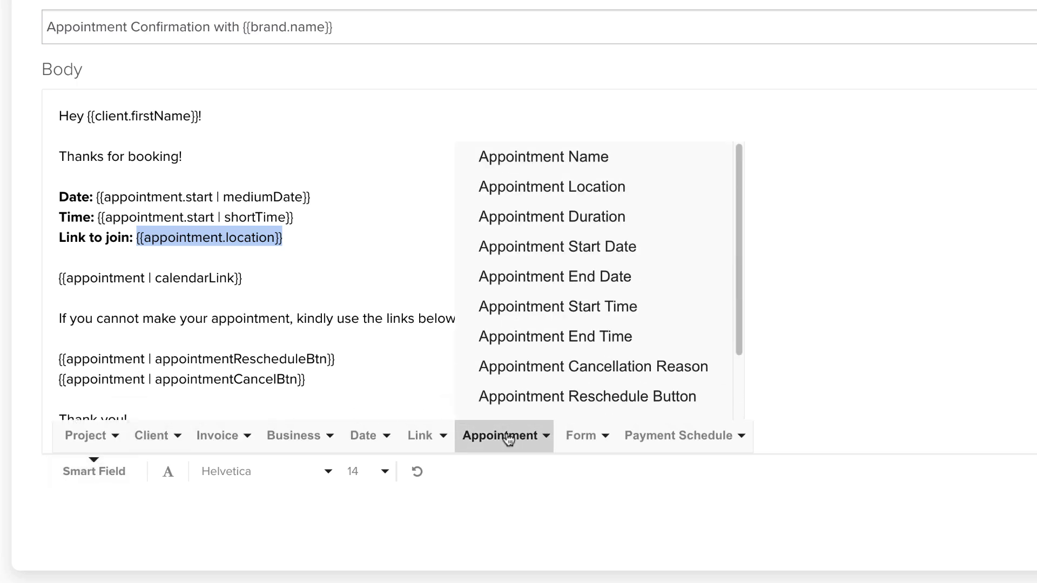
scroll(539, 389, down, 3)
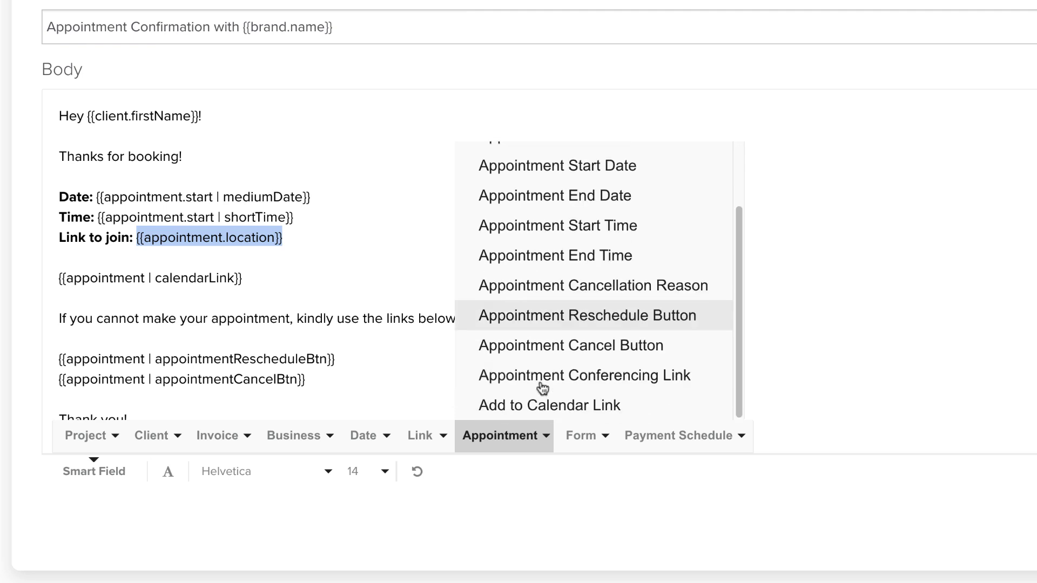
click(571, 378)
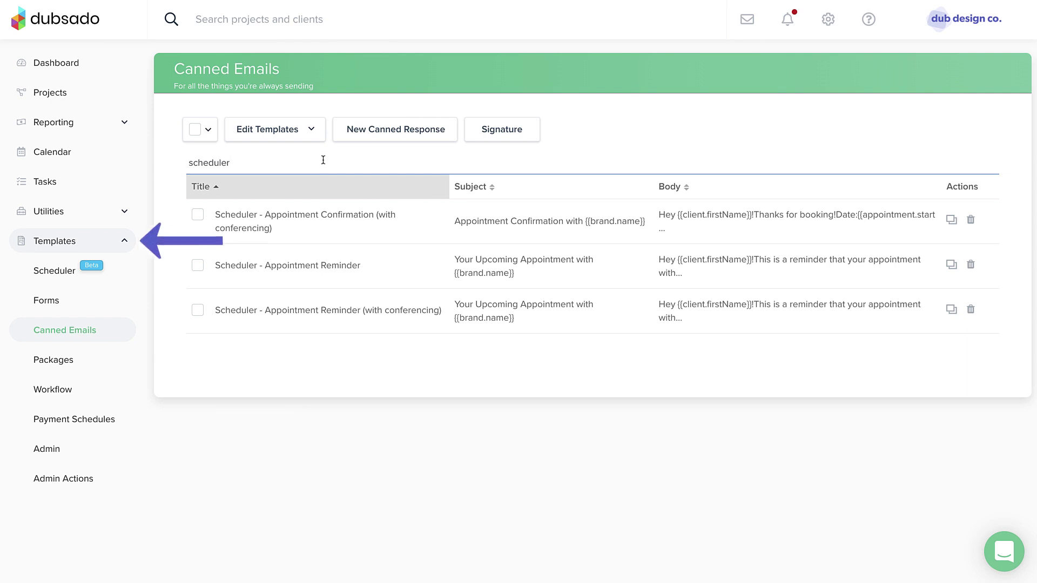
Open and close the Edit Templates dropdown on the 'scheduler'-filtered Canned Emails list.
click(308, 136)
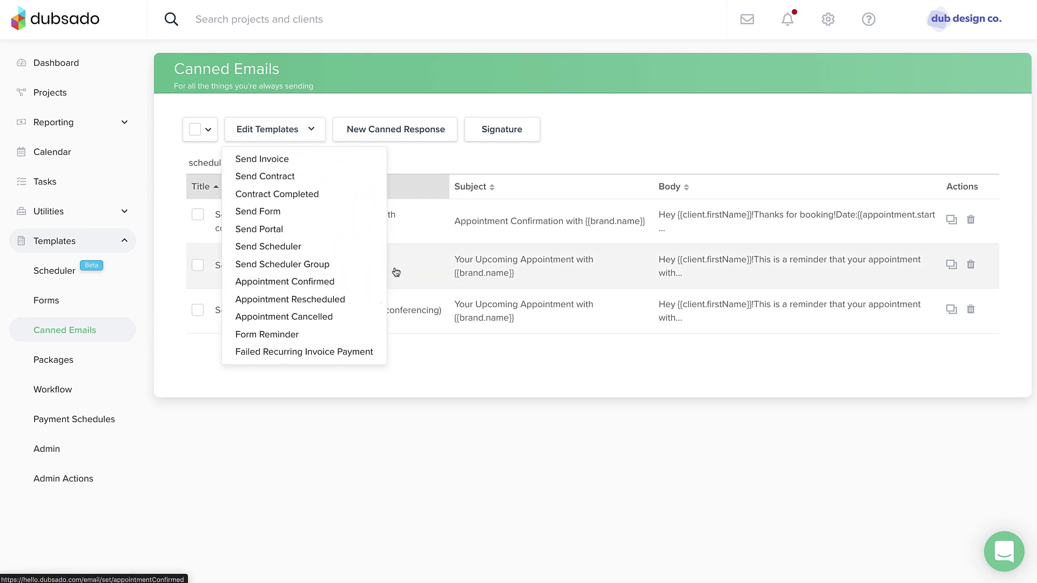
click(283, 133)
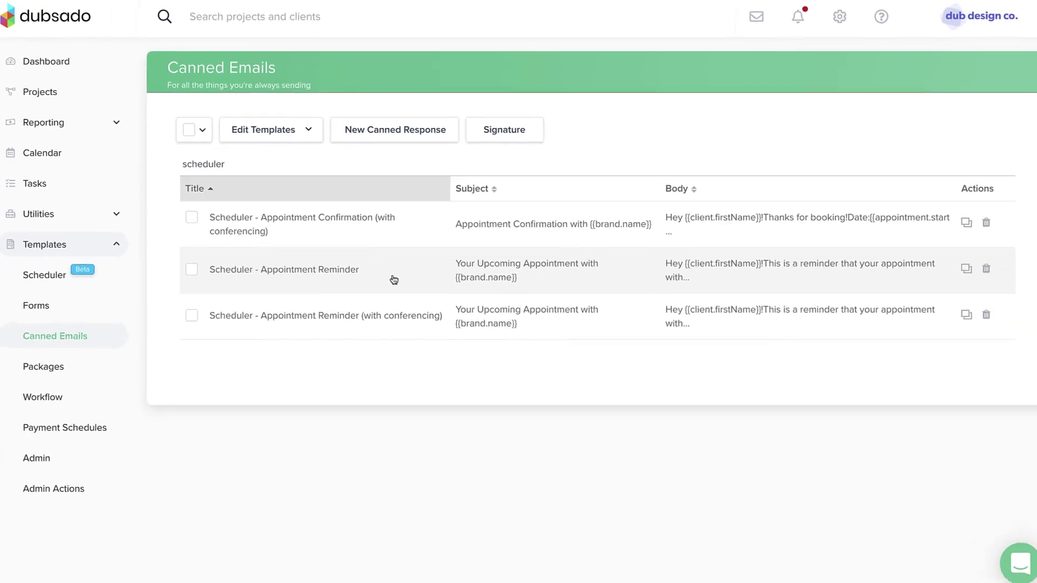
Set the Let's Chat! scheduler's confirmation email to the conferencing appointment confirmation template.
click(61, 277)
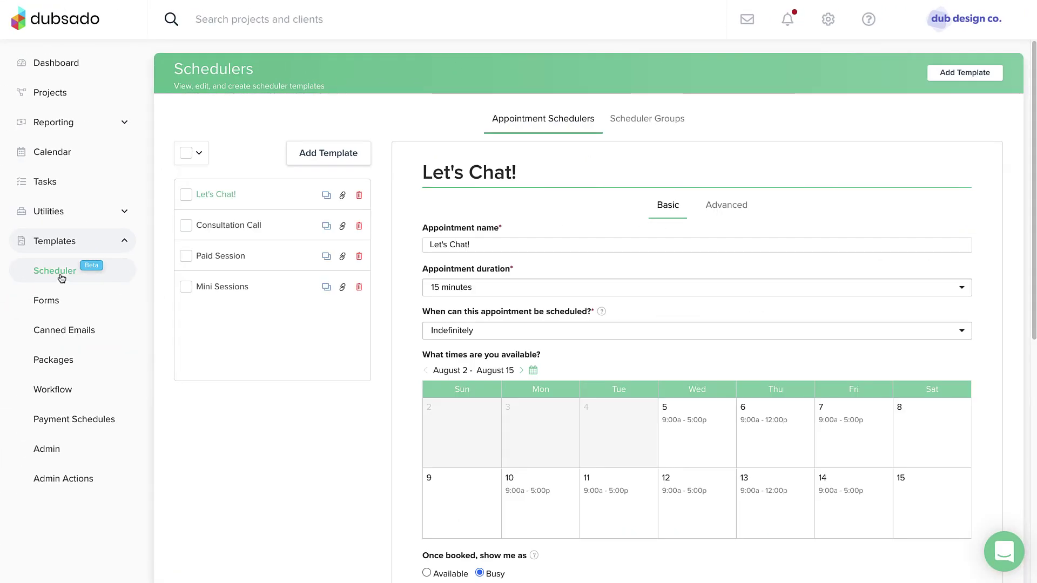
click(715, 207)
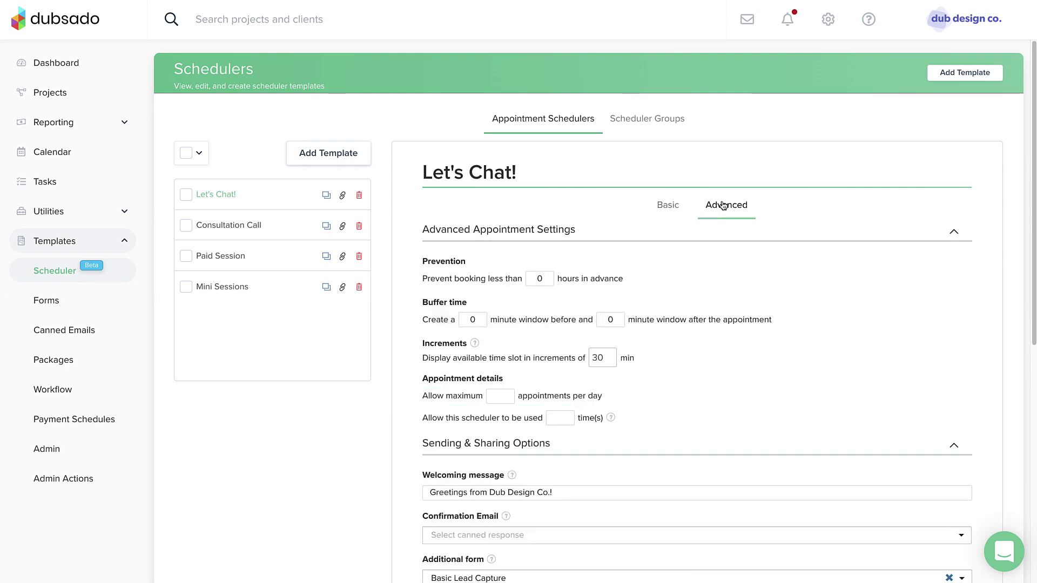
scroll(708, 235, down, 3)
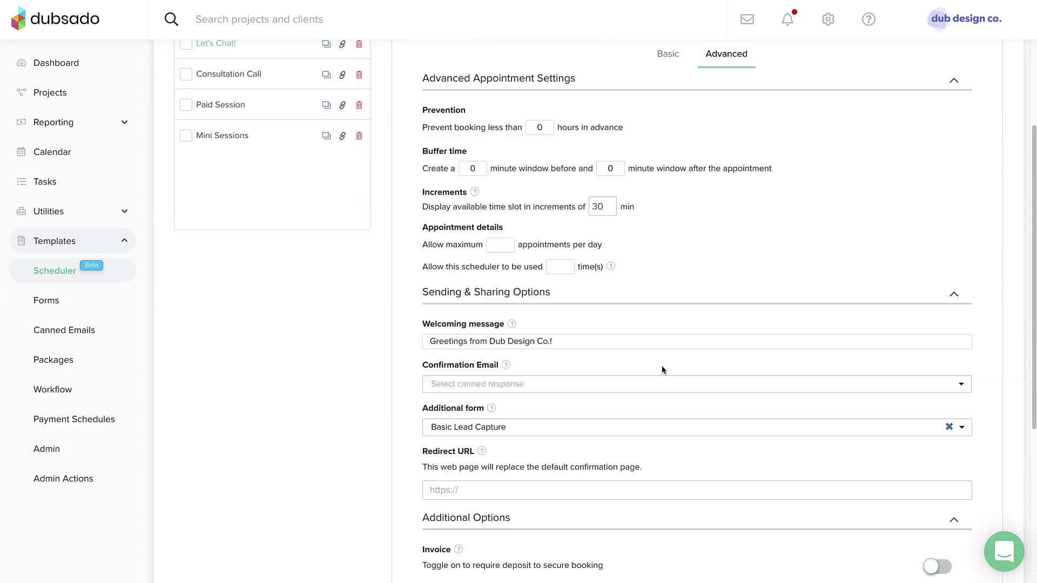
click(520, 384)
text(confi)
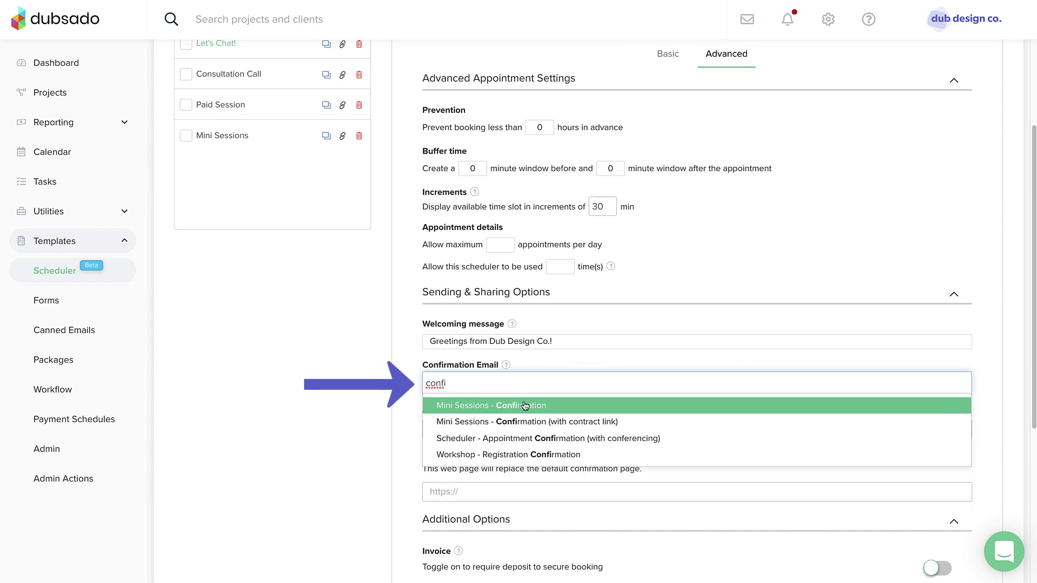
click(618, 442)
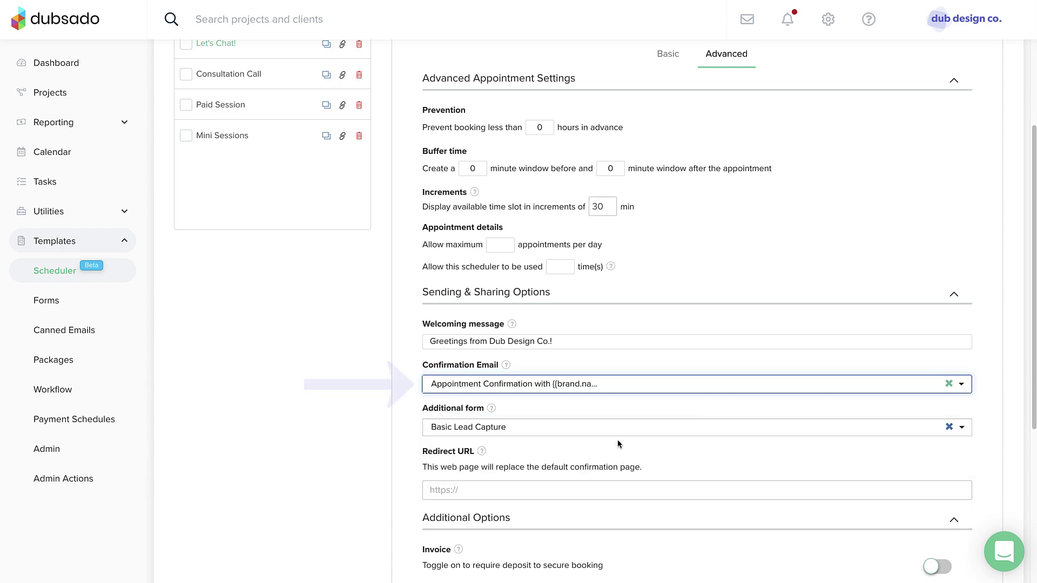
Change the 24-hour reminder to the conferencing appointment reminder template and save the scheduler.
scroll(616, 442, down, 2)
scroll(616, 443, down, 3)
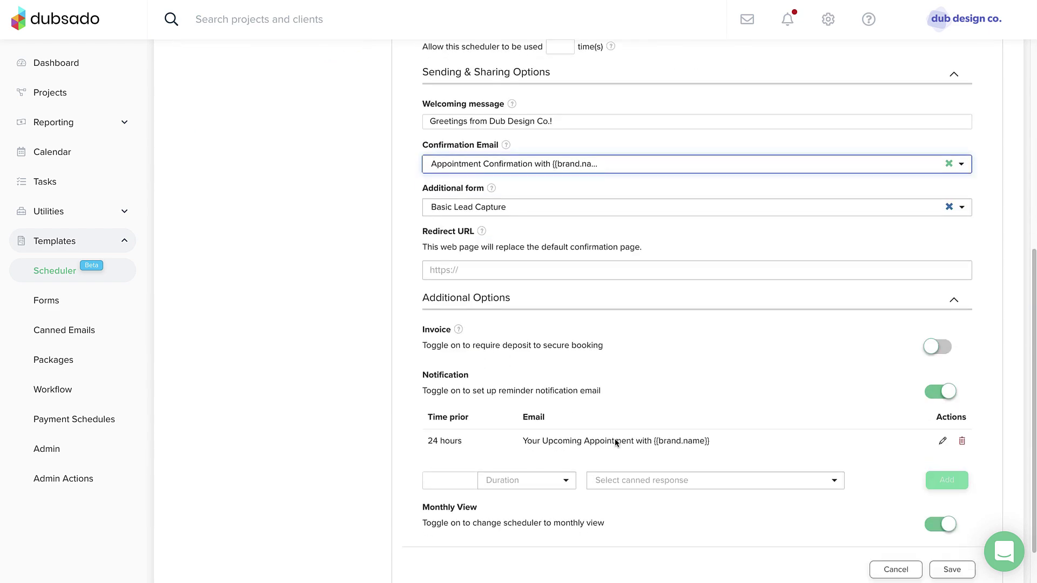
click(942, 441)
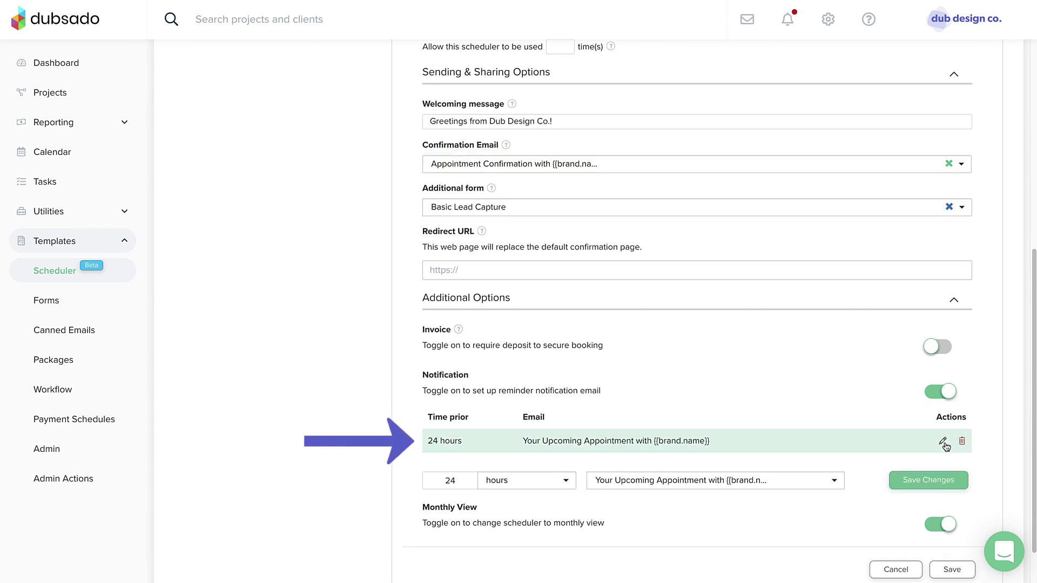
click(804, 479)
text(confer)
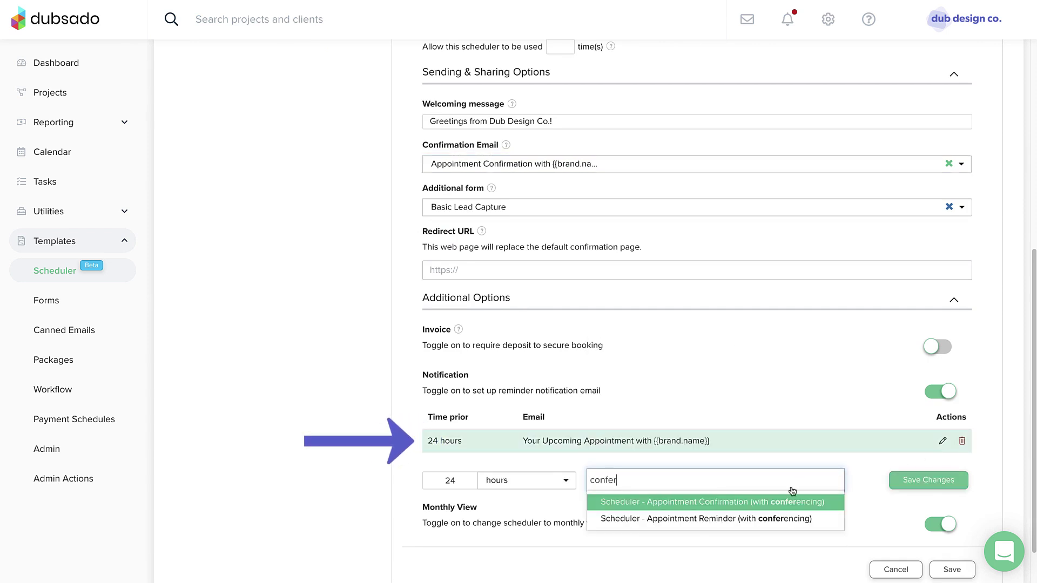
click(720, 521)
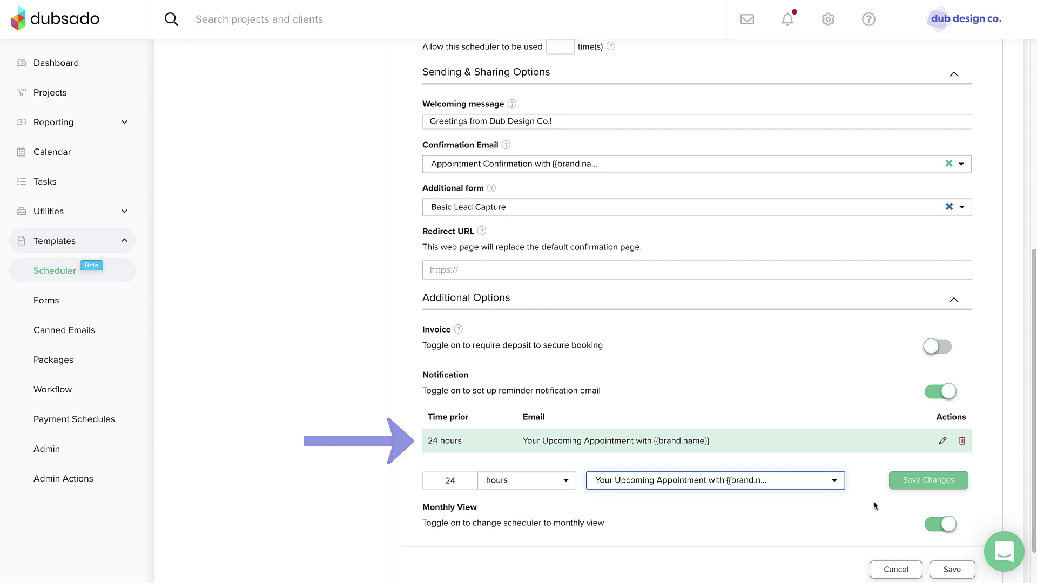
click(910, 485)
scroll(909, 484, down, 1)
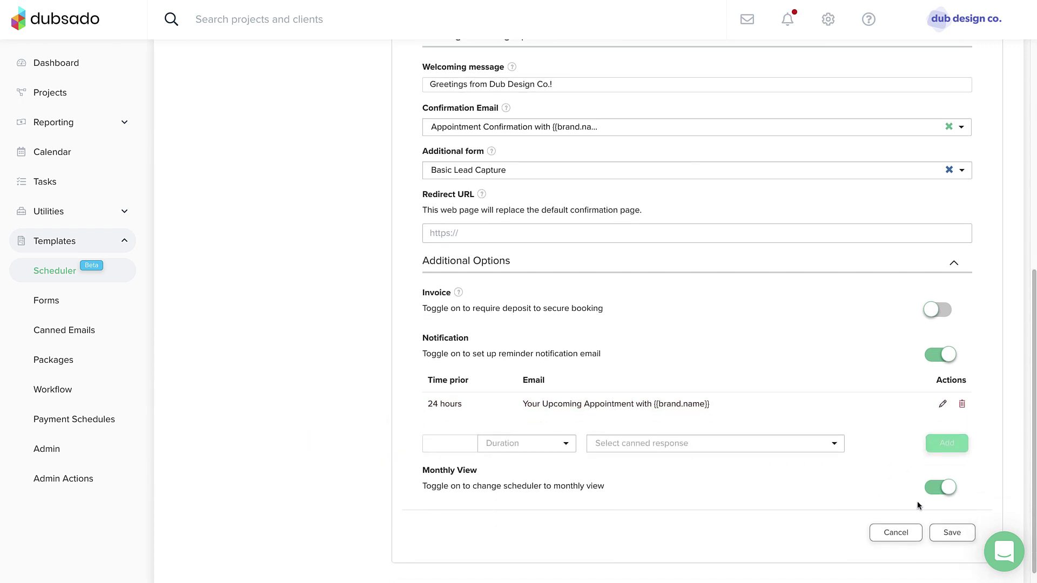
click(952, 534)
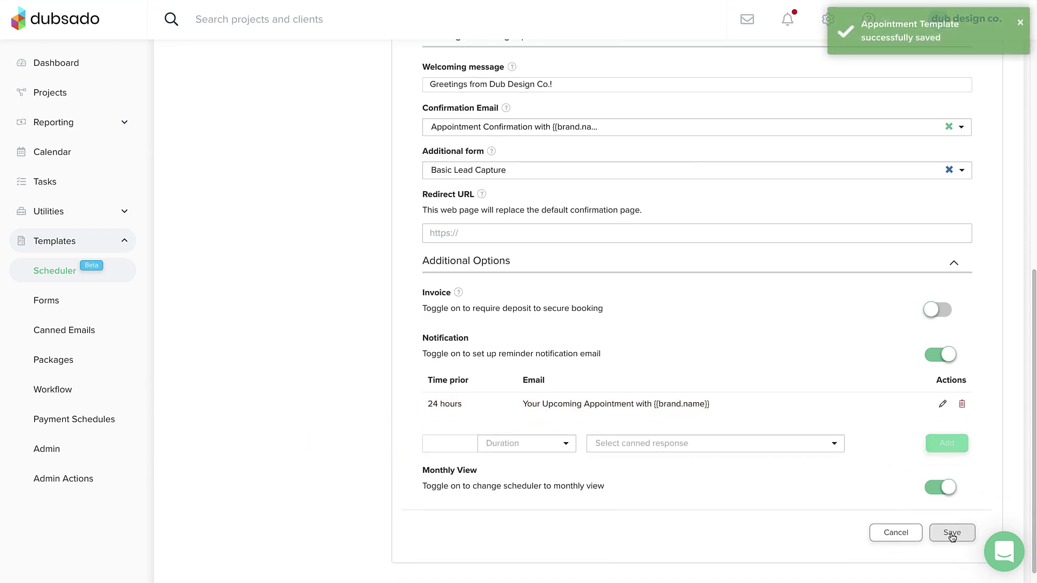